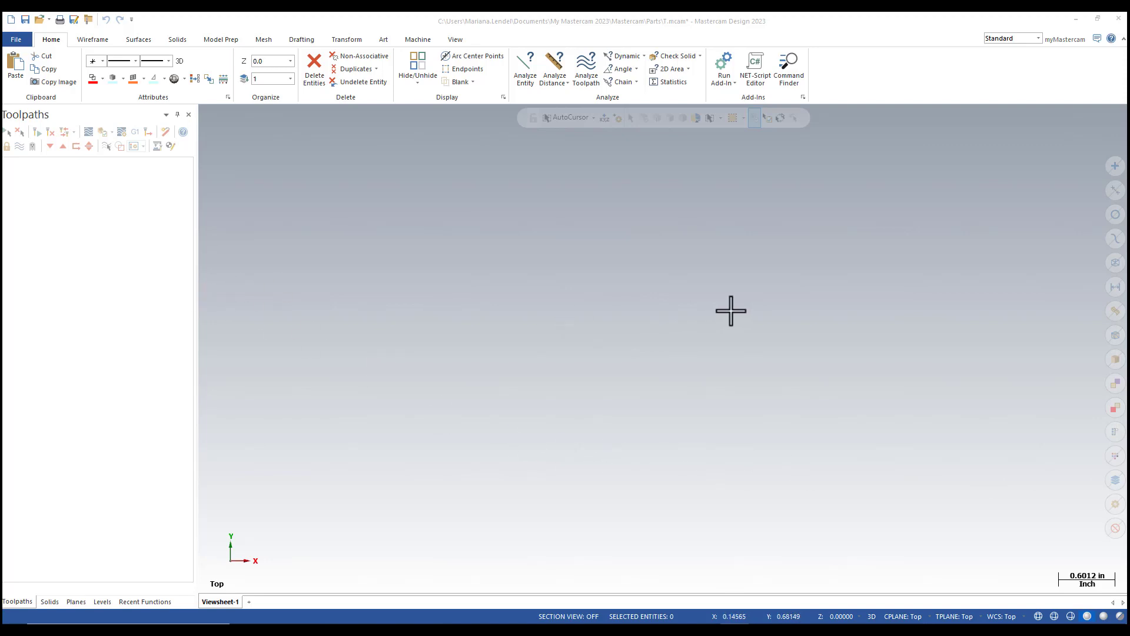
Step: Run the MD_CD_PST_Rename.dll add-in from the chooks folder
left_click(726, 67)
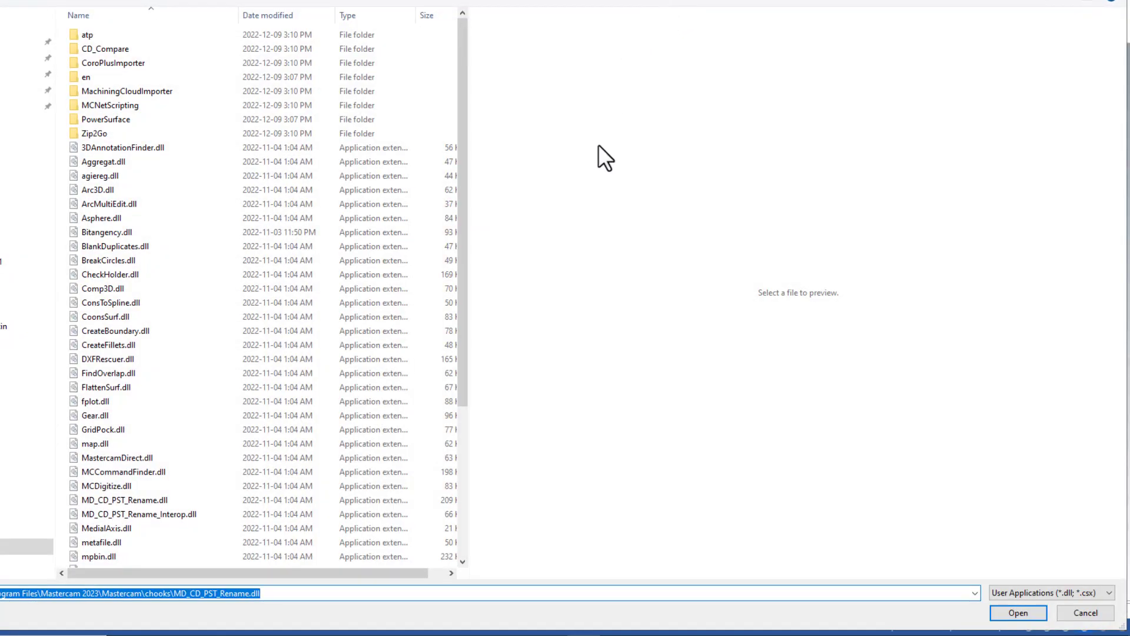
left_click(158, 498)
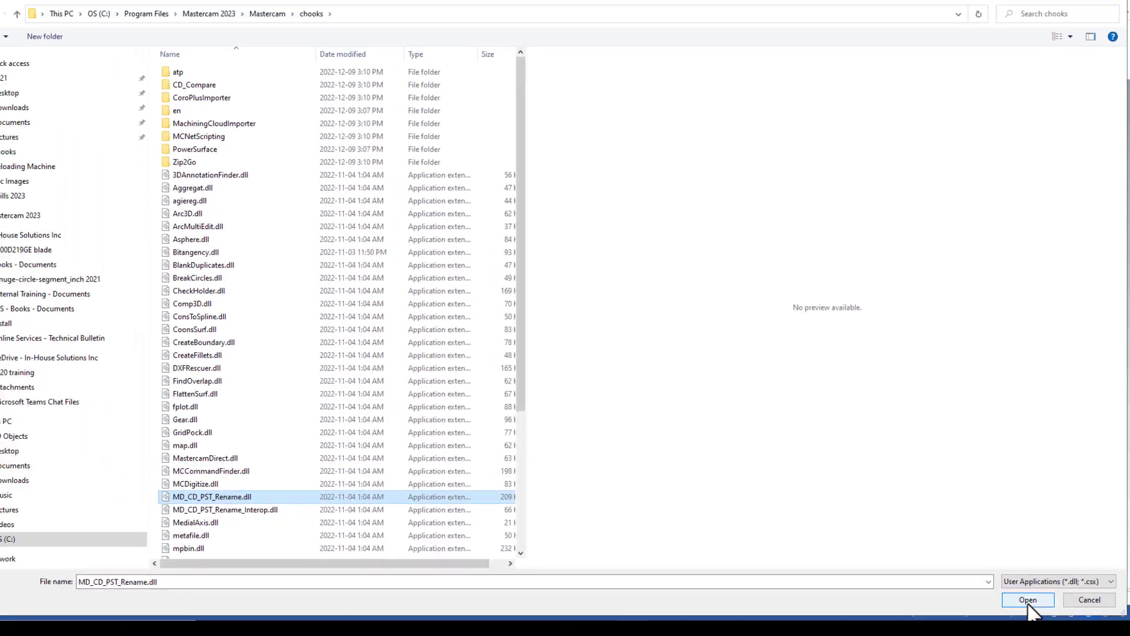
left_click(1008, 612)
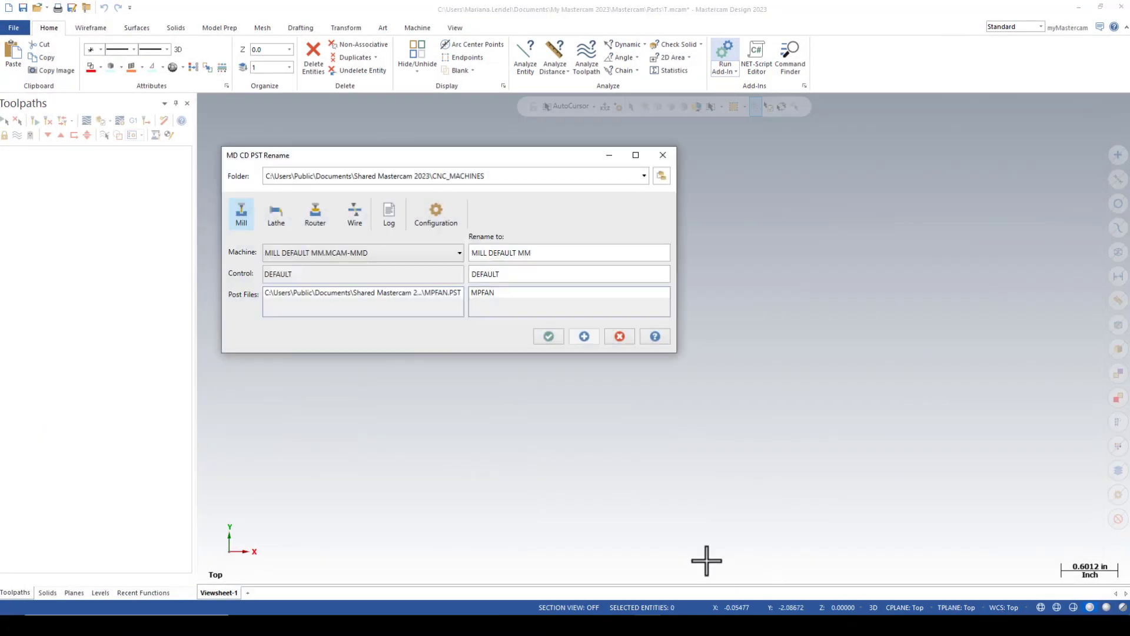
Step: Accept the add-in's backup and preserve-original configuration, then list the available machine definitions
left_click(435, 212)
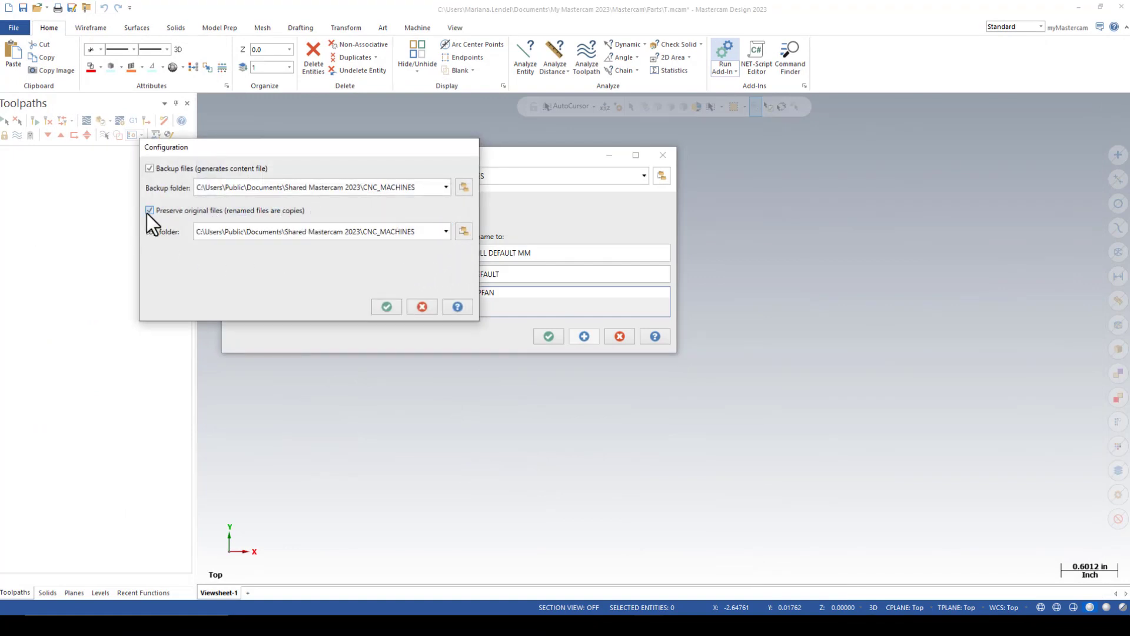
left_click(387, 307)
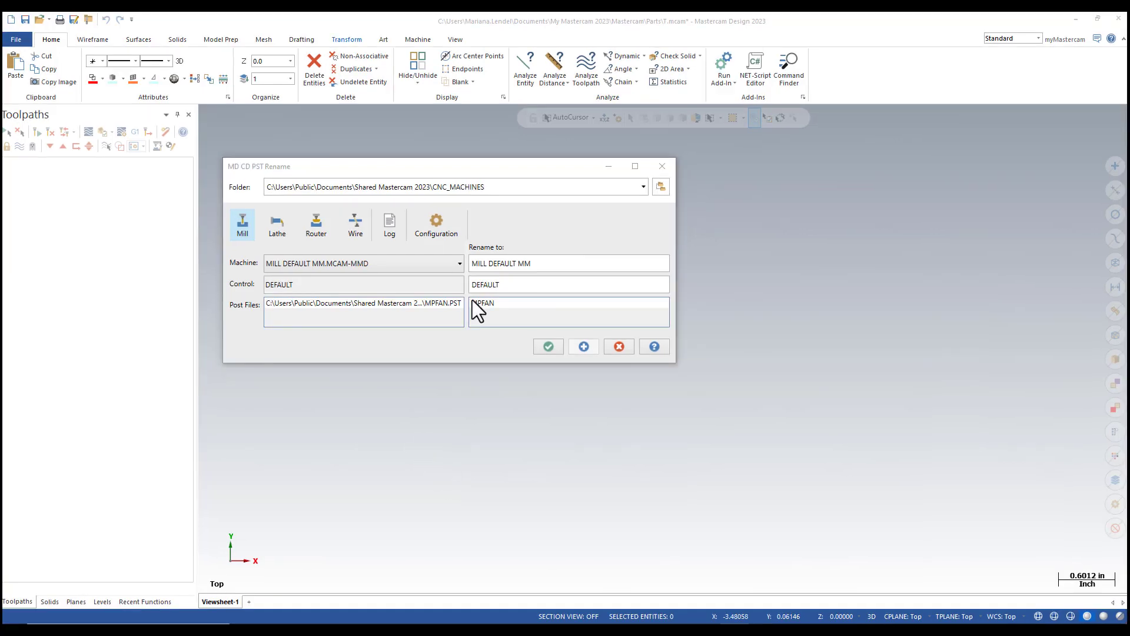
left_click(458, 263)
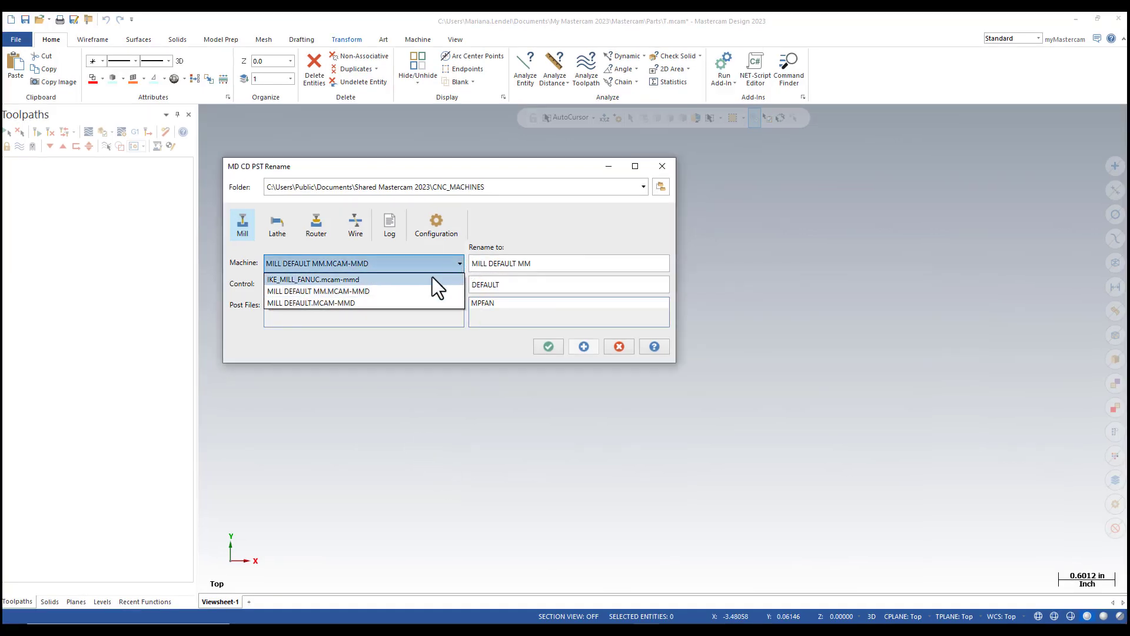
Step: Pick IKE_MILL_FANUC.mcam-mmd and copy its machine, control and post files as Machine1
left_click(313, 279)
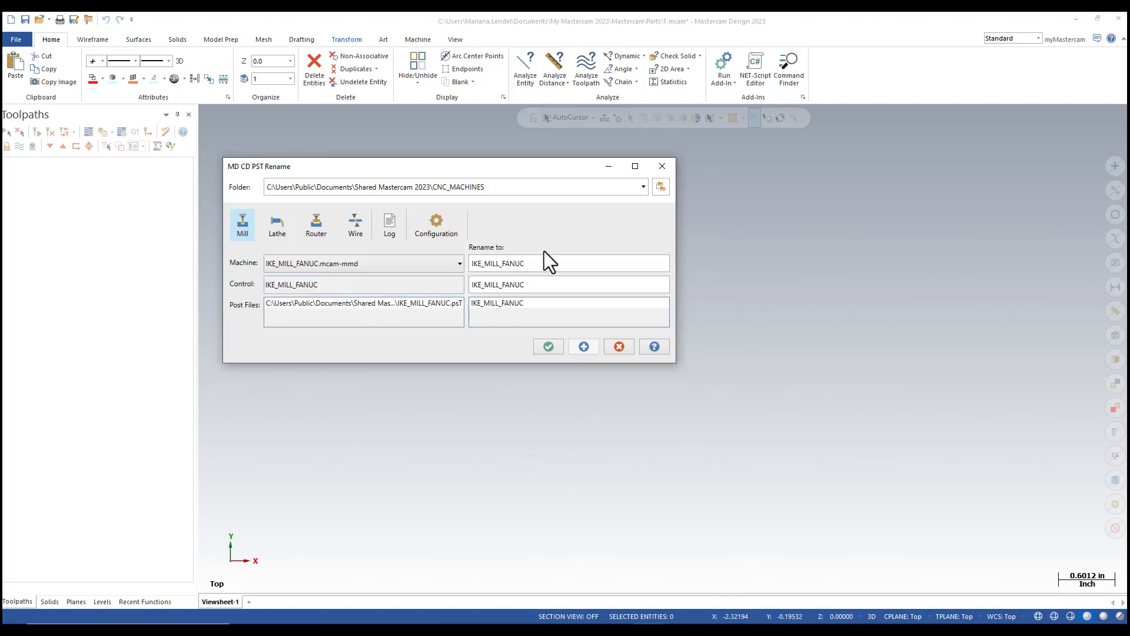
left_click_drag(547, 262, 485, 241)
type("Machine1")
left_click_drag(533, 287, 476, 288)
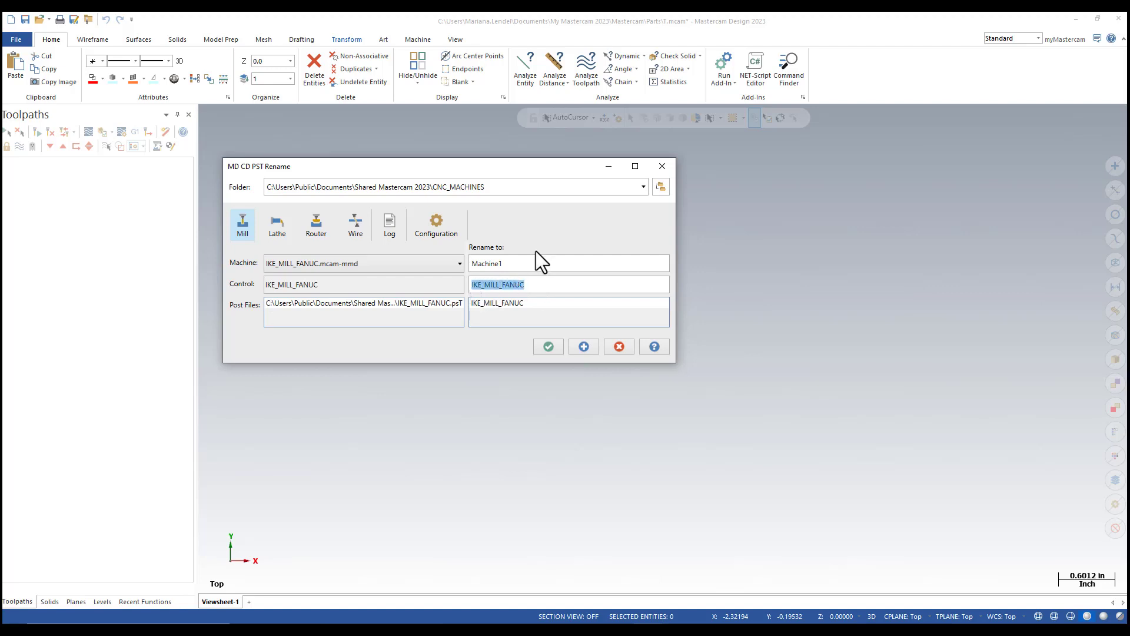
type("Machine1")
left_click(531, 302)
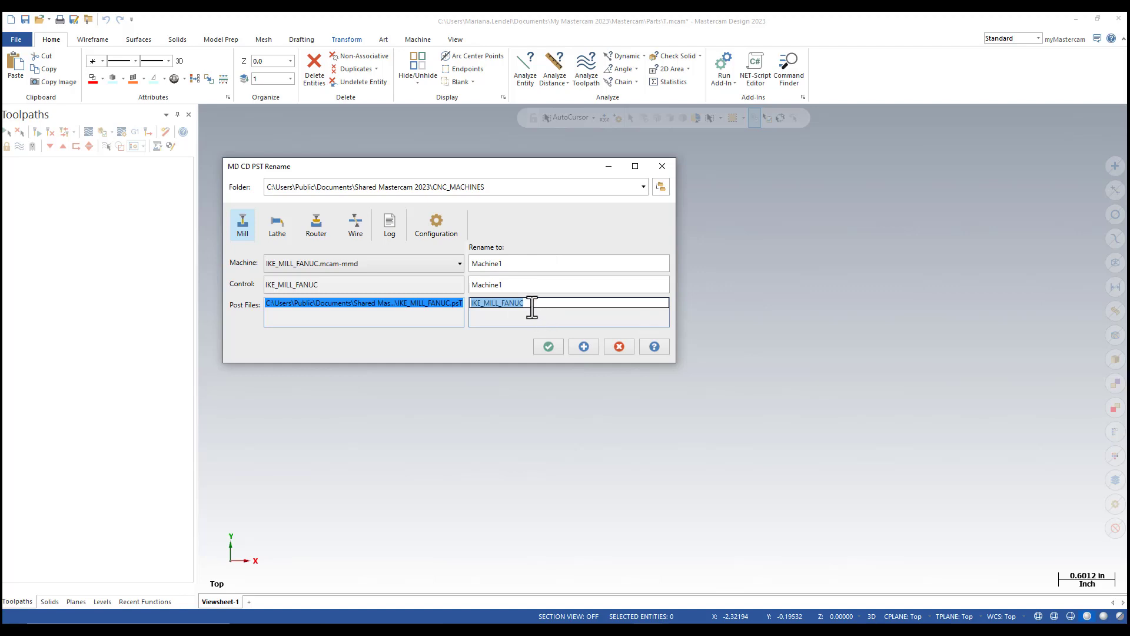
type("Machine1")
left_click(547, 346)
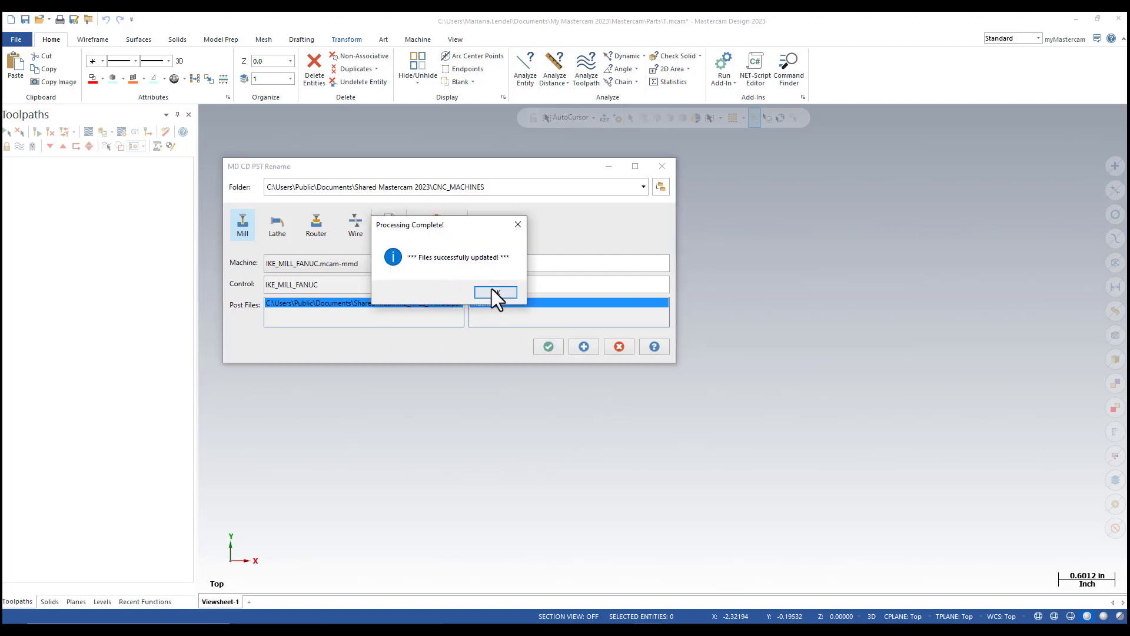
left_click(496, 293)
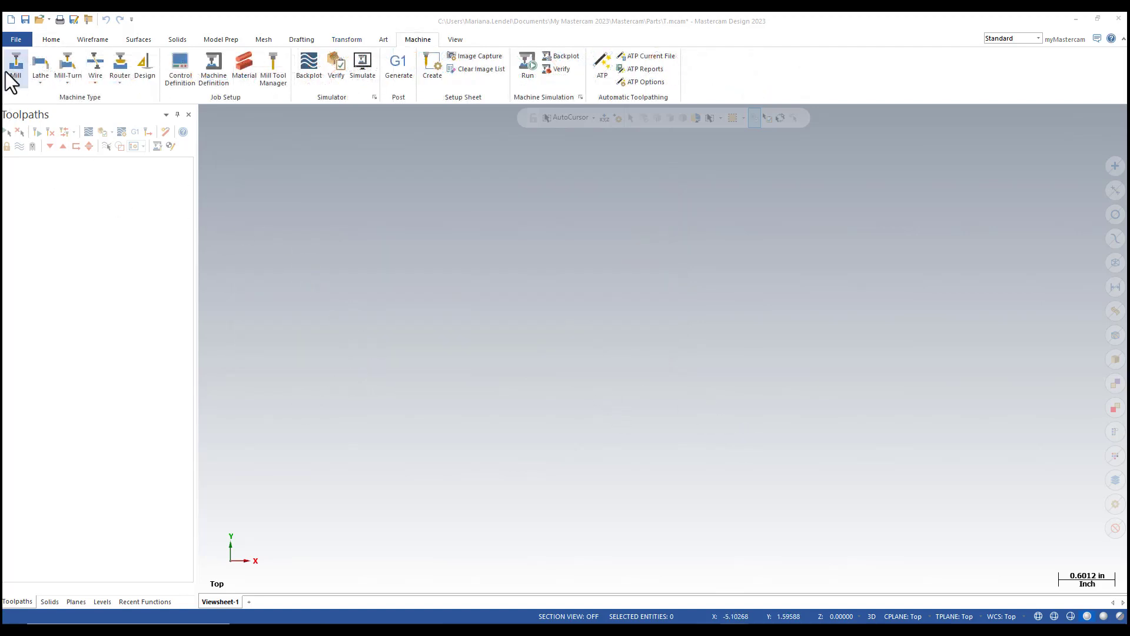
Step: Add Machine1.mcam-mmd to the Mill machine list and choose it to create Machine Group-1
left_click(15, 83)
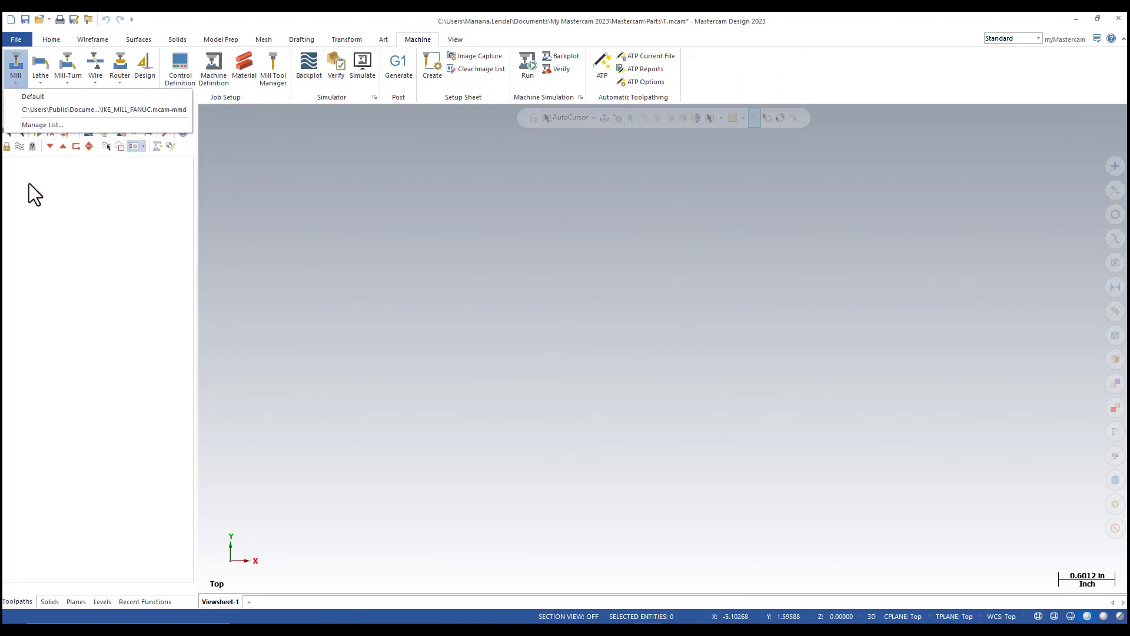
left_click(56, 124)
left_click(73, 193)
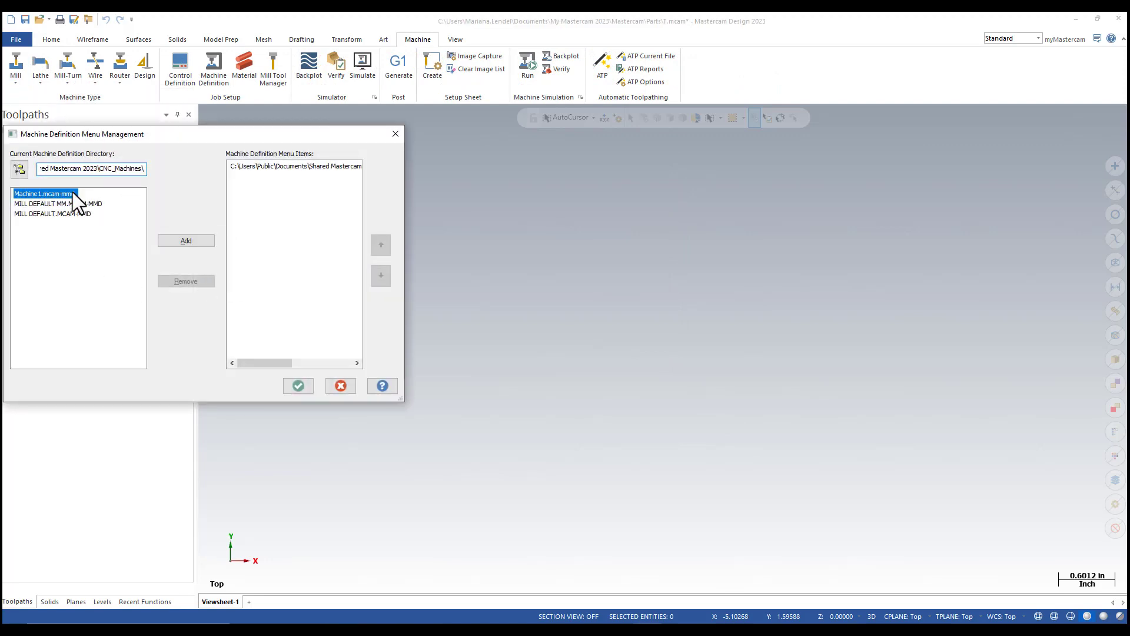
left_click(174, 241)
left_click(297, 387)
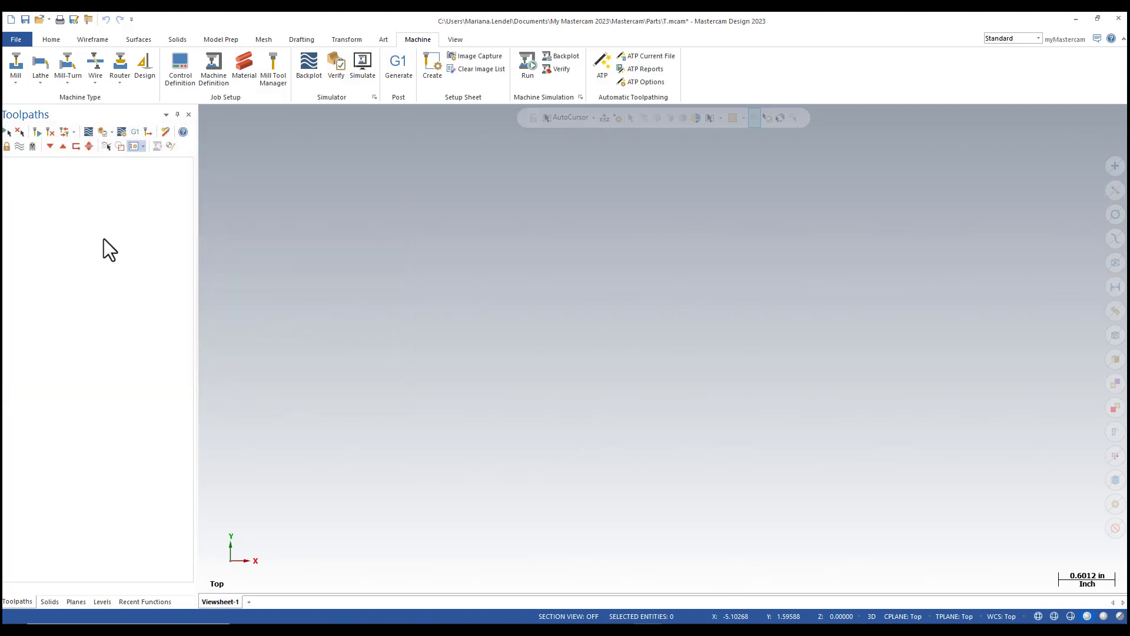
left_click(15, 86)
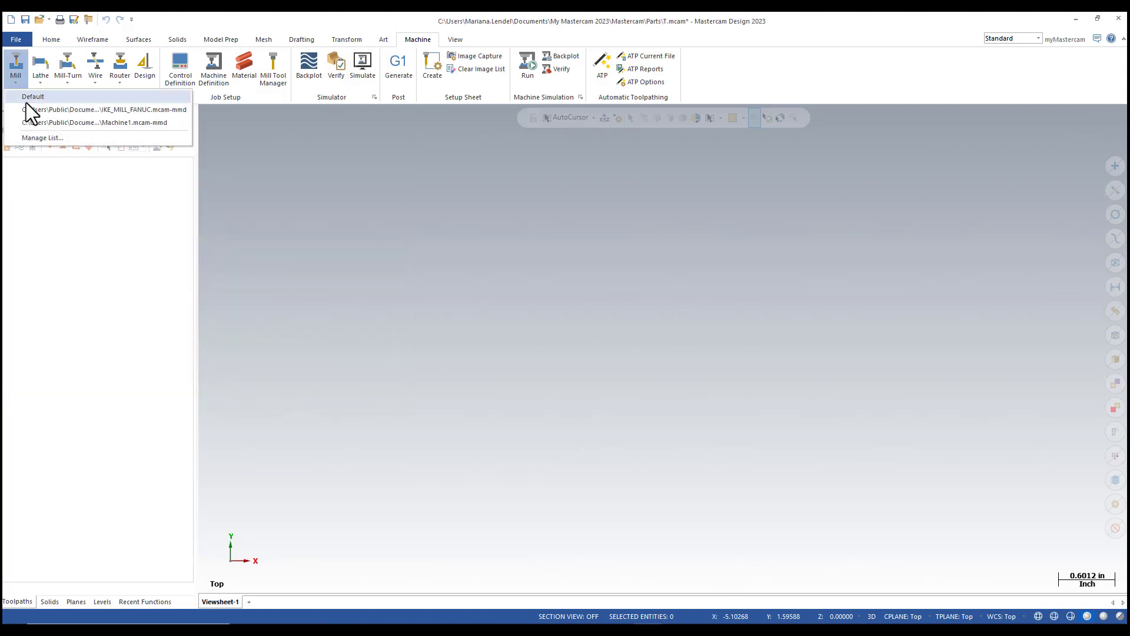
left_click(71, 121)
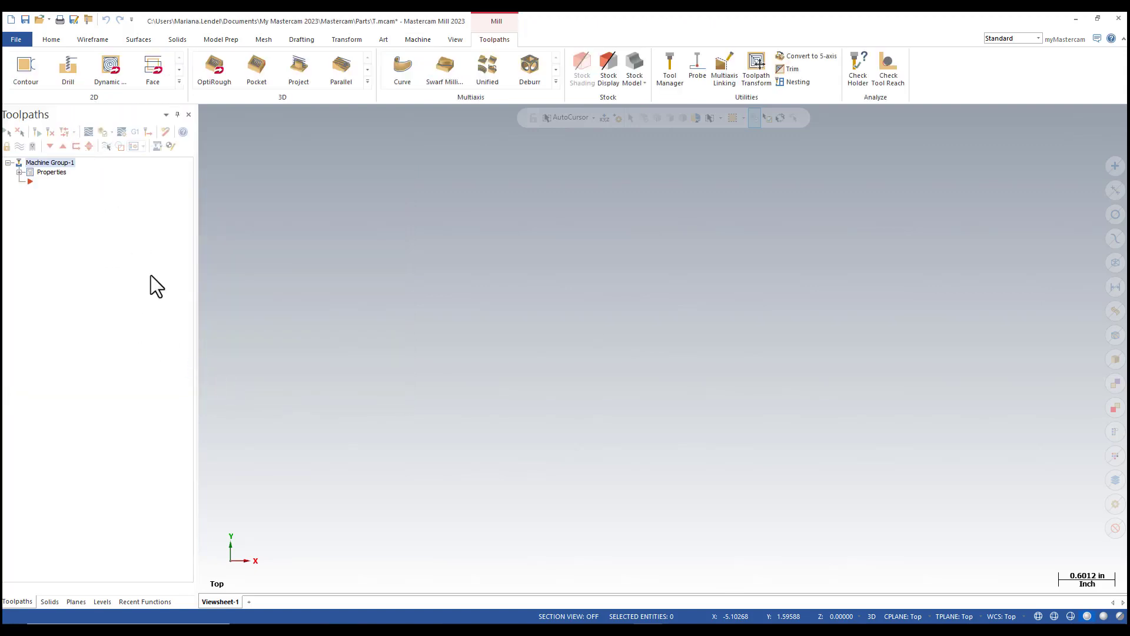
Step: Inspect Machine Group-1's Files setup, whose description still reads IKE FANUC MASTER
left_click(20, 172)
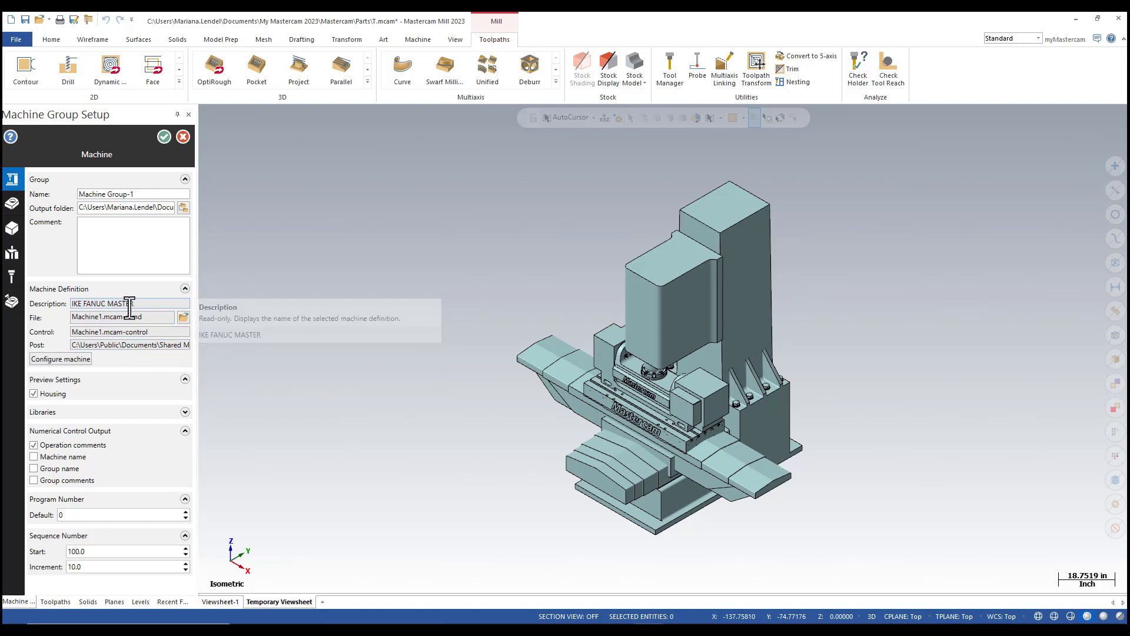
left_click_drag(147, 304, 71, 304)
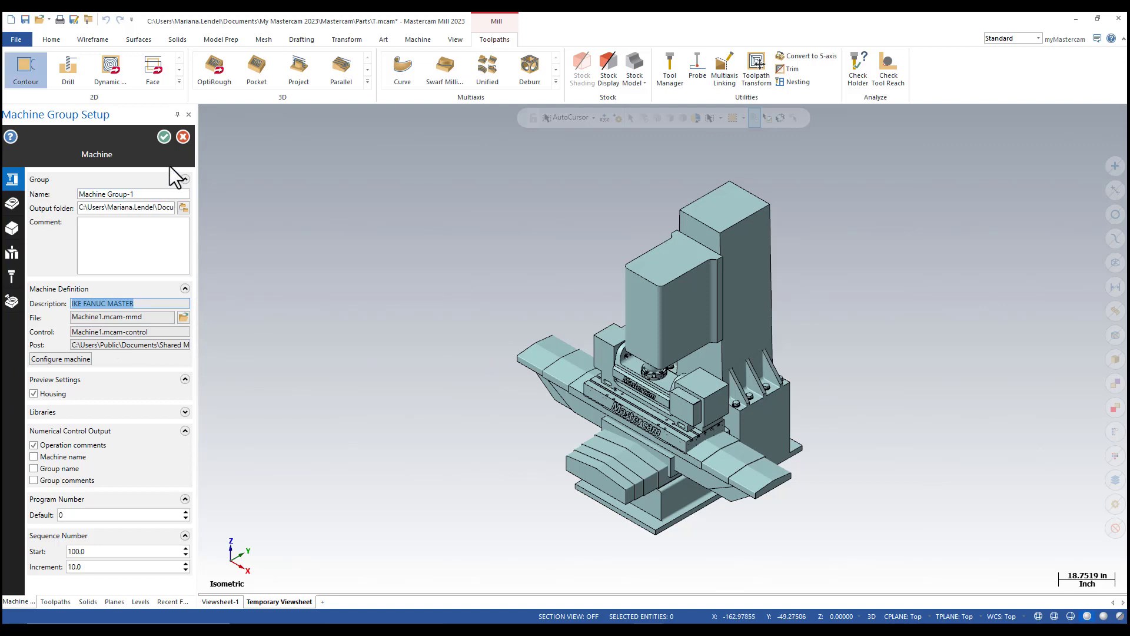
left_click(165, 136)
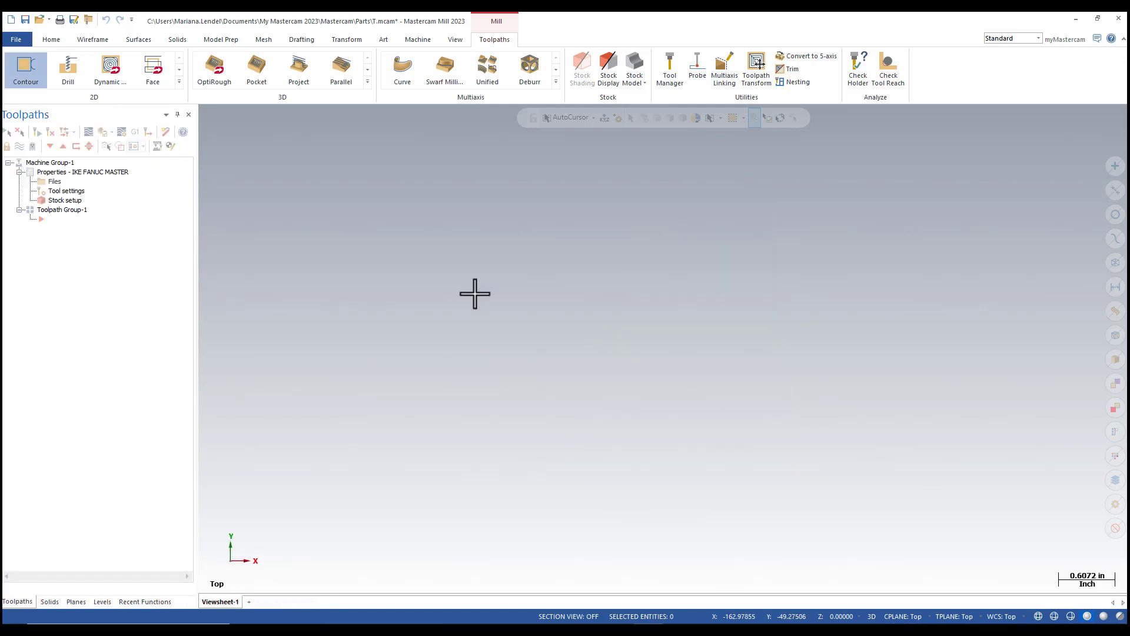
Step: Edit the machine definition to use the Machine1.mcam-control control file
left_click(416, 38)
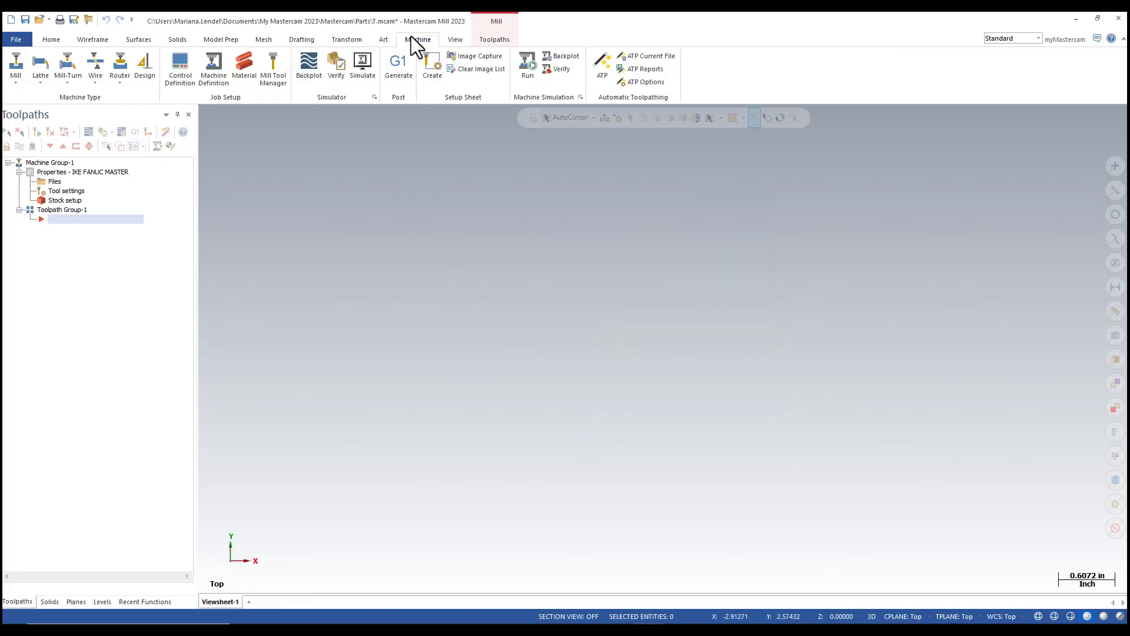
left_click(213, 68)
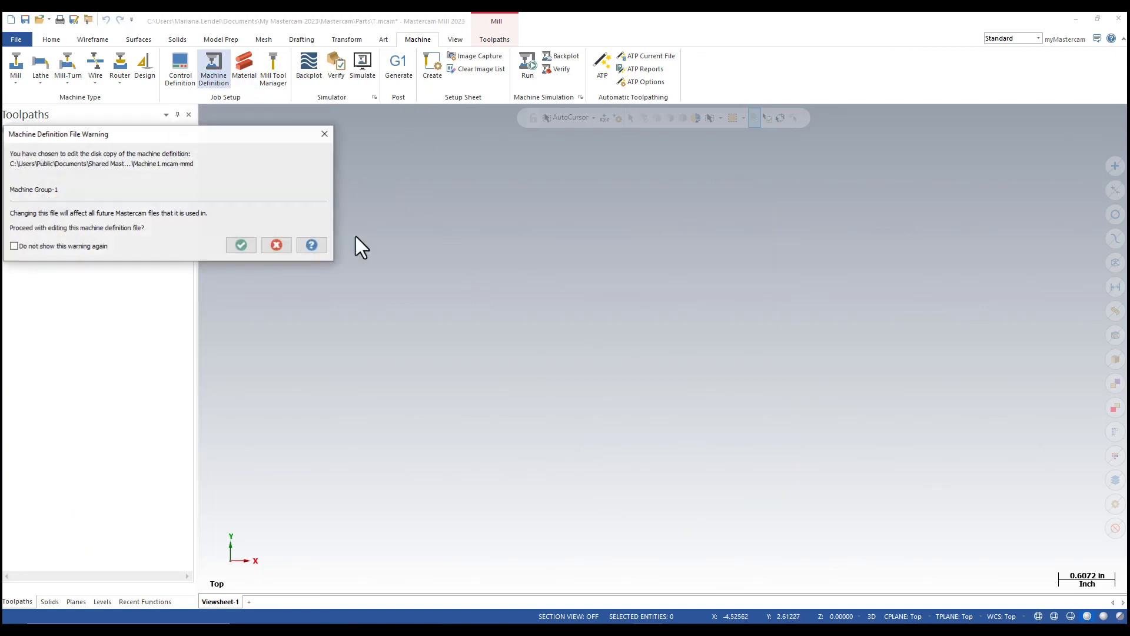
left_click(252, 246)
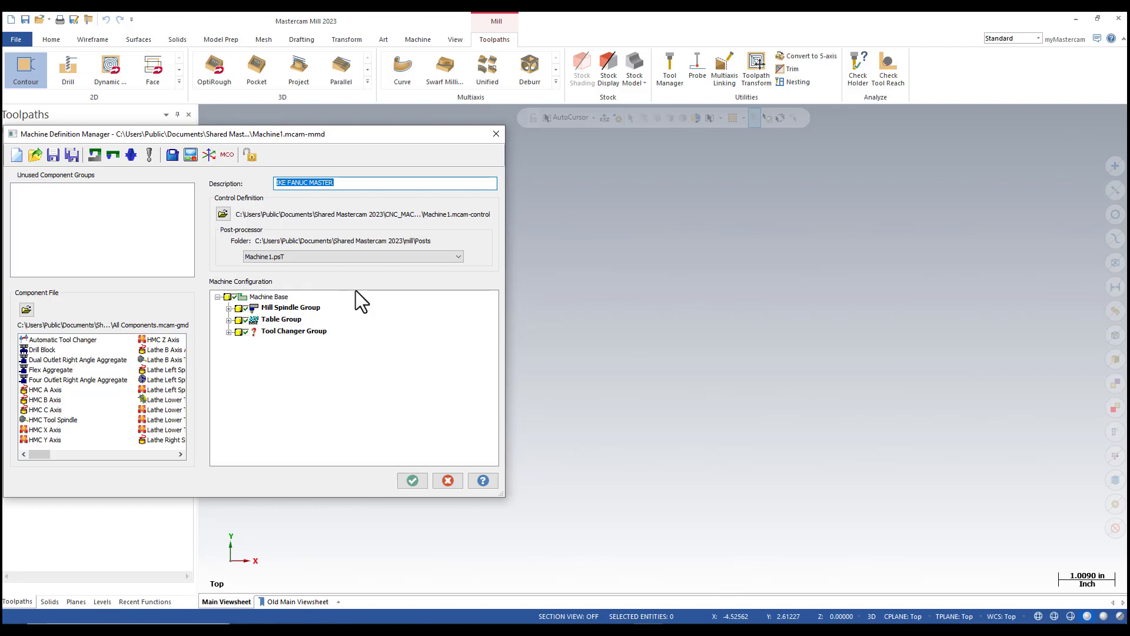
left_click(228, 214)
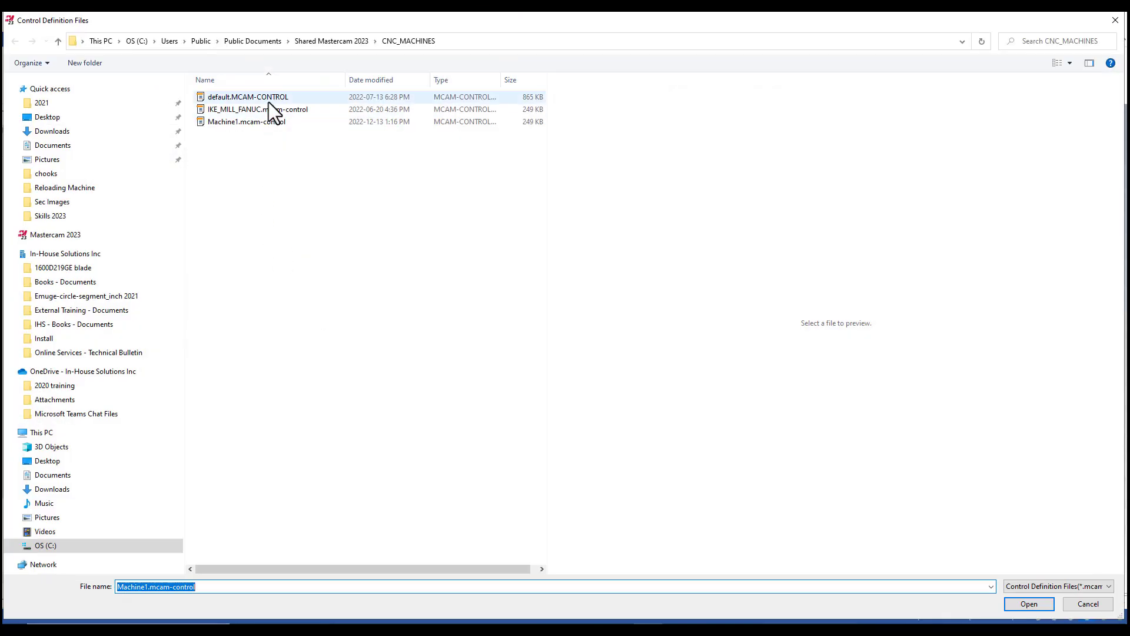
left_click(259, 122)
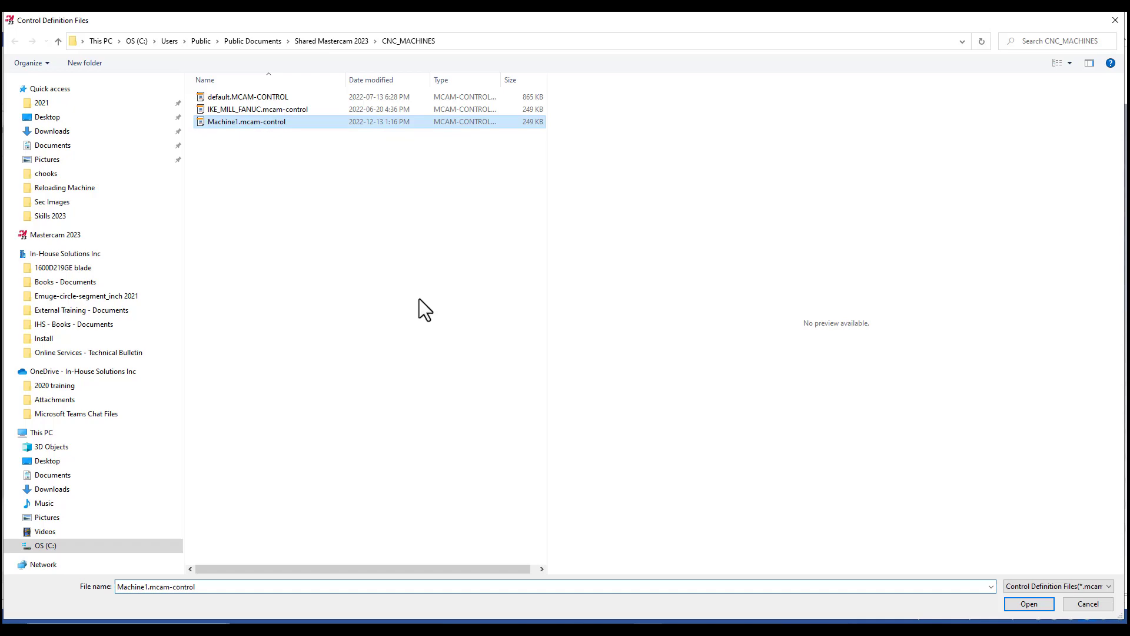
left_click(1029, 603)
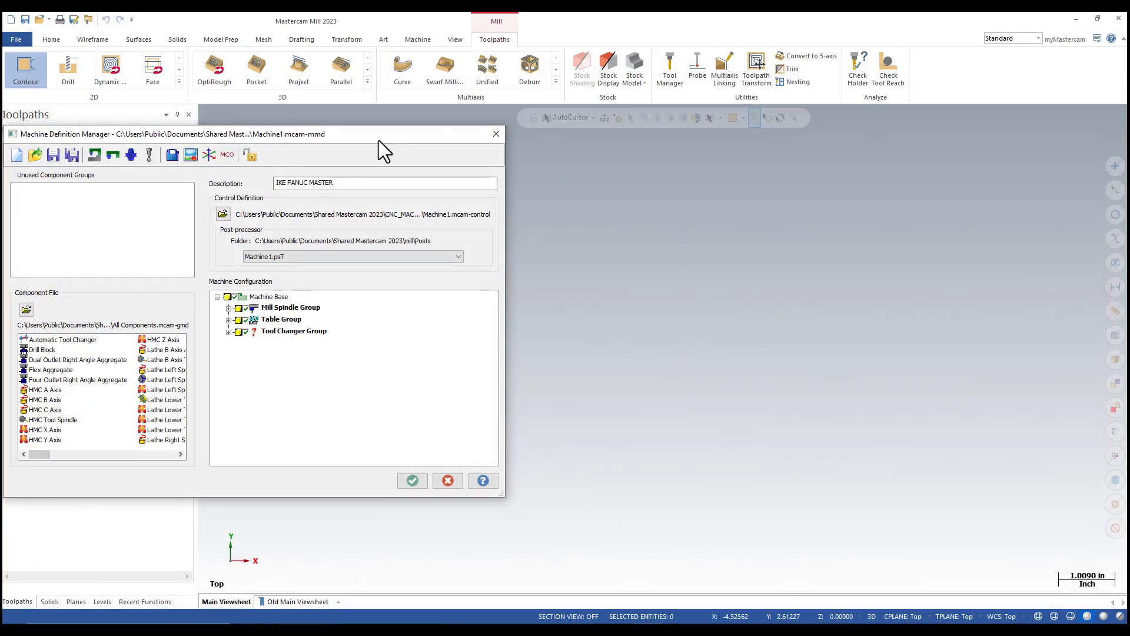
Step: Change the machine definition's description to Machine1 and save it
left_click_drag(348, 179, 252, 166)
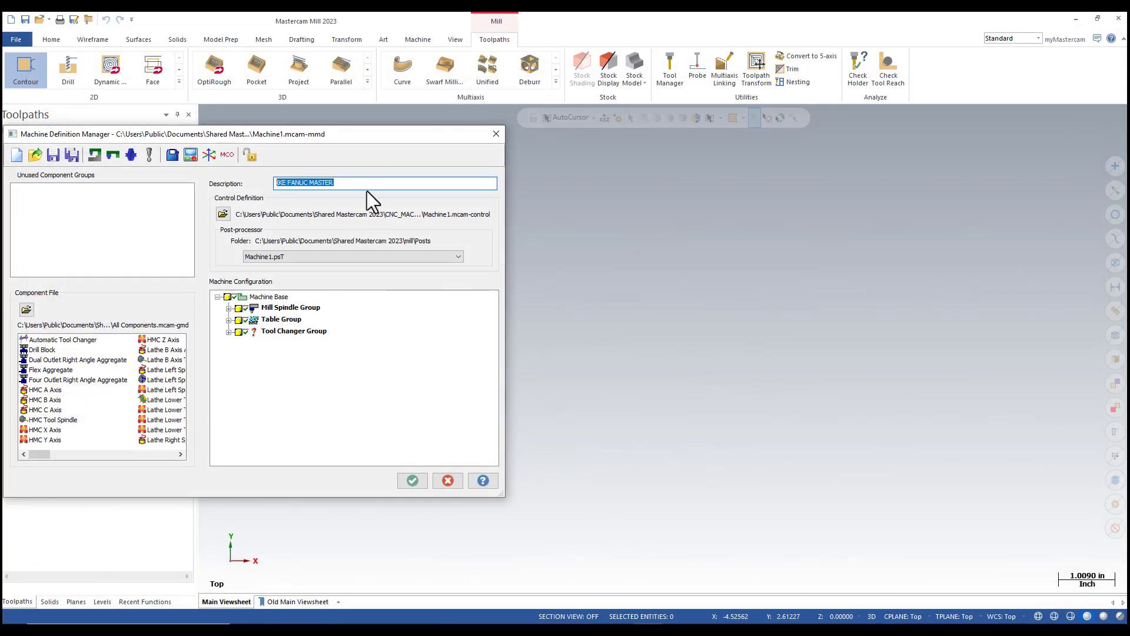
type("Machine1")
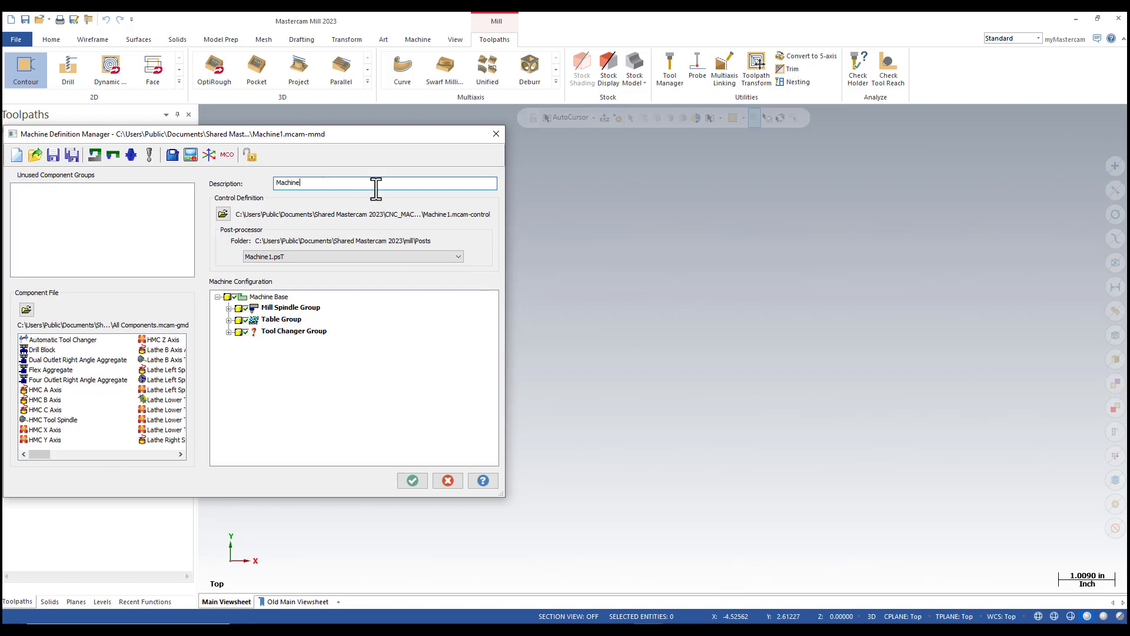
left_click(52, 160)
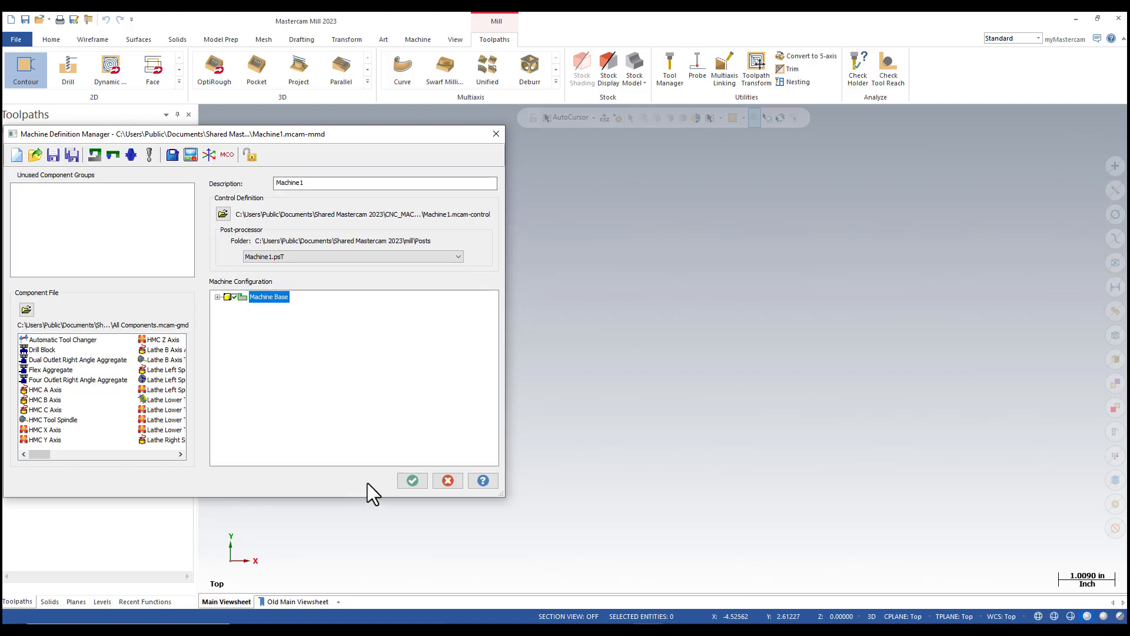
Step: Accept the definition changes and replace Machine Group-1's machine with Machine1
left_click(410, 482)
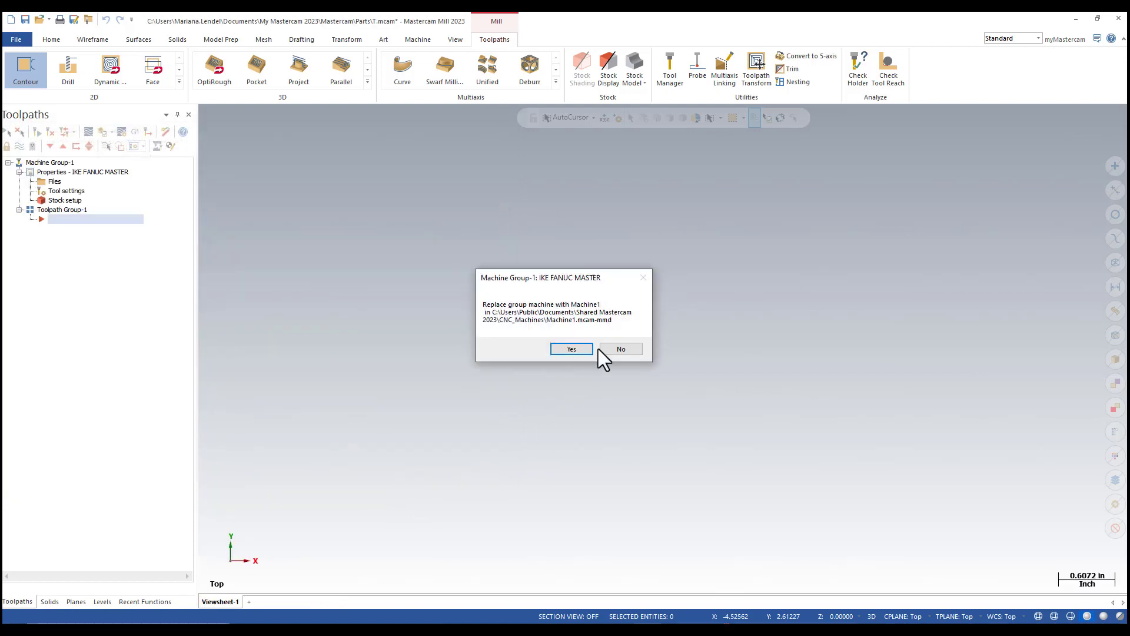
left_click(577, 352)
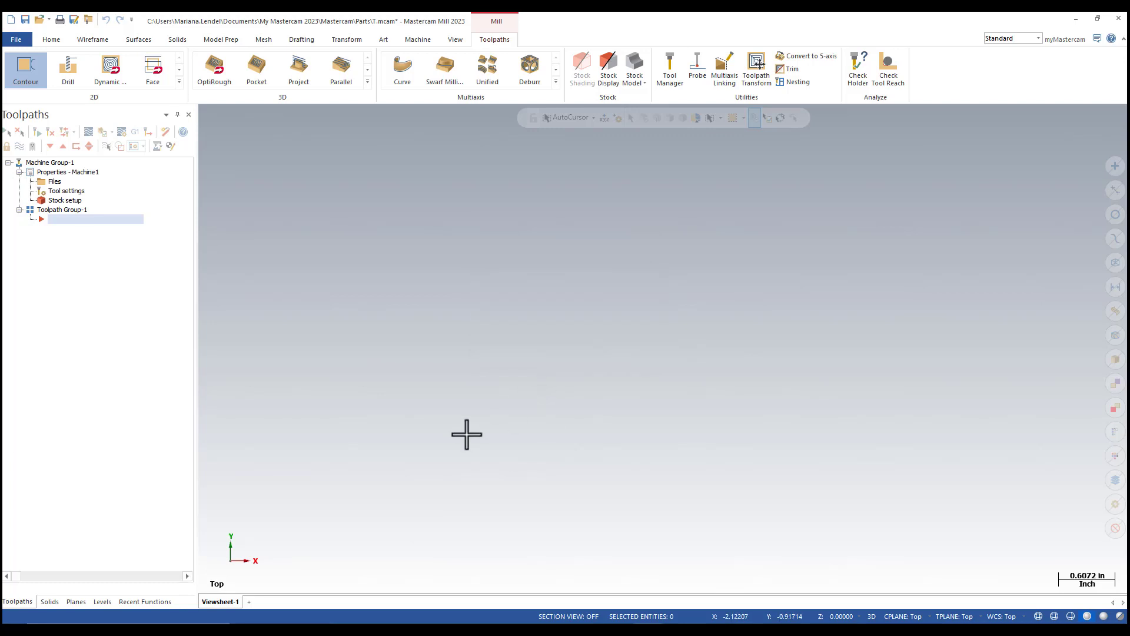